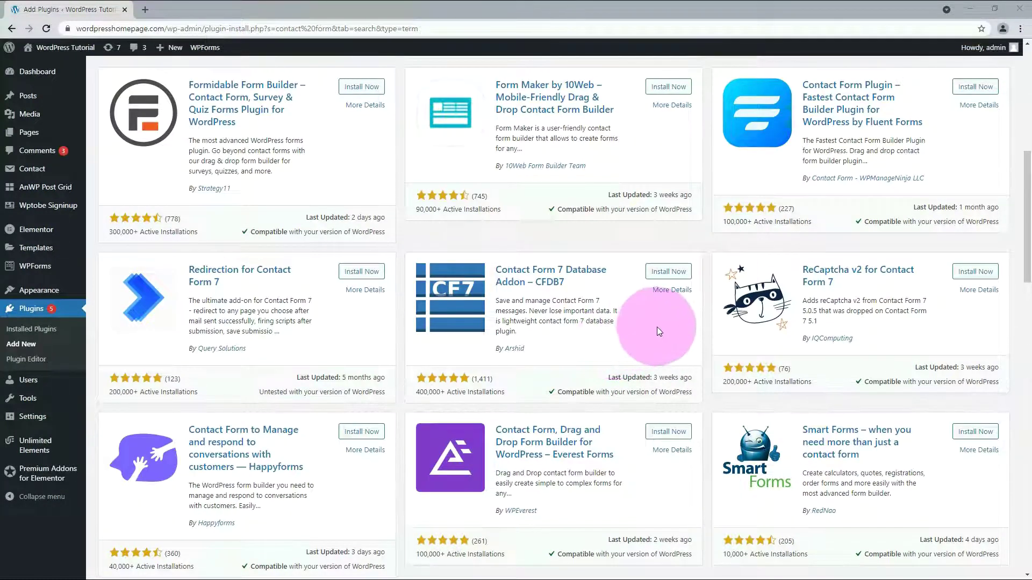
Install and activate the Contact Form 7 Database Addon (CFDB7) and view its Contact Forms list
click(668, 272)
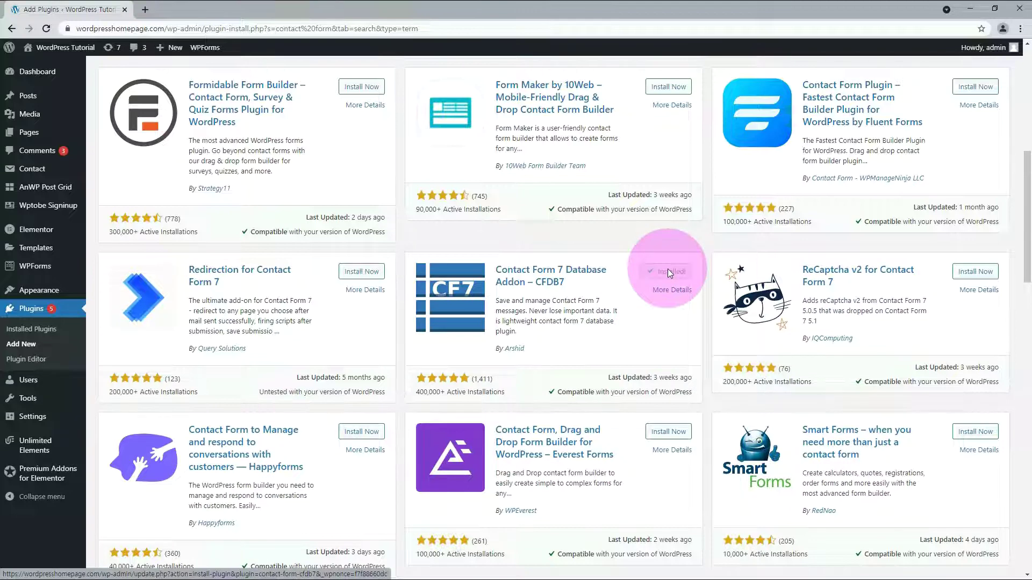
click(668, 272)
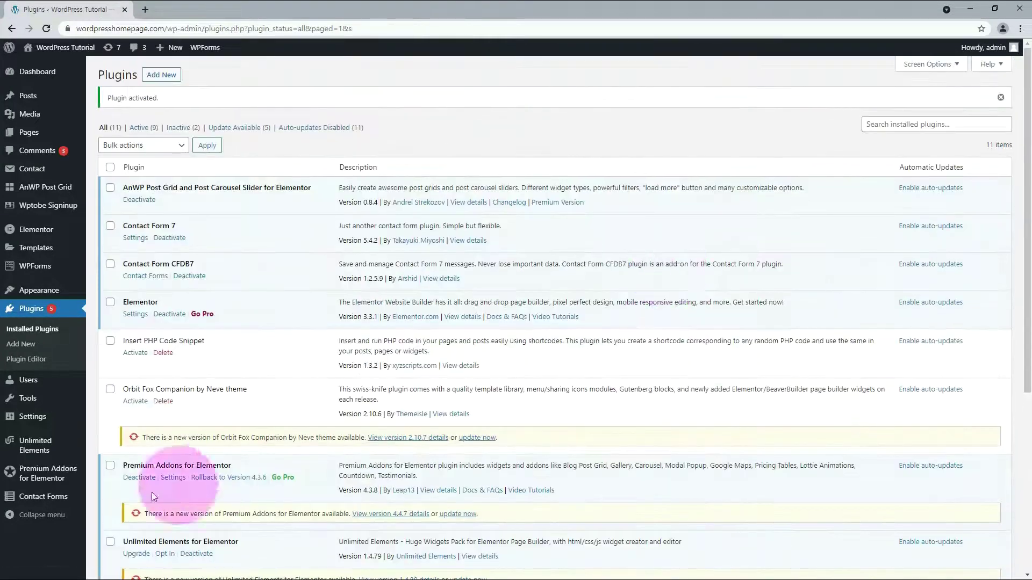
click(43, 497)
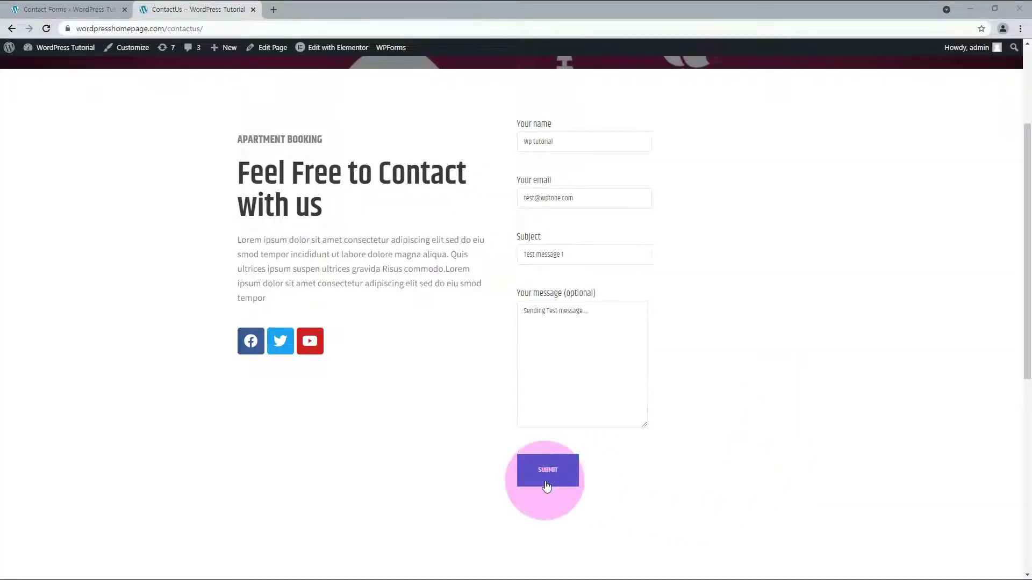
Send the test message from the ContactUs page, then refresh the admin Contact Forms list
click(546, 484)
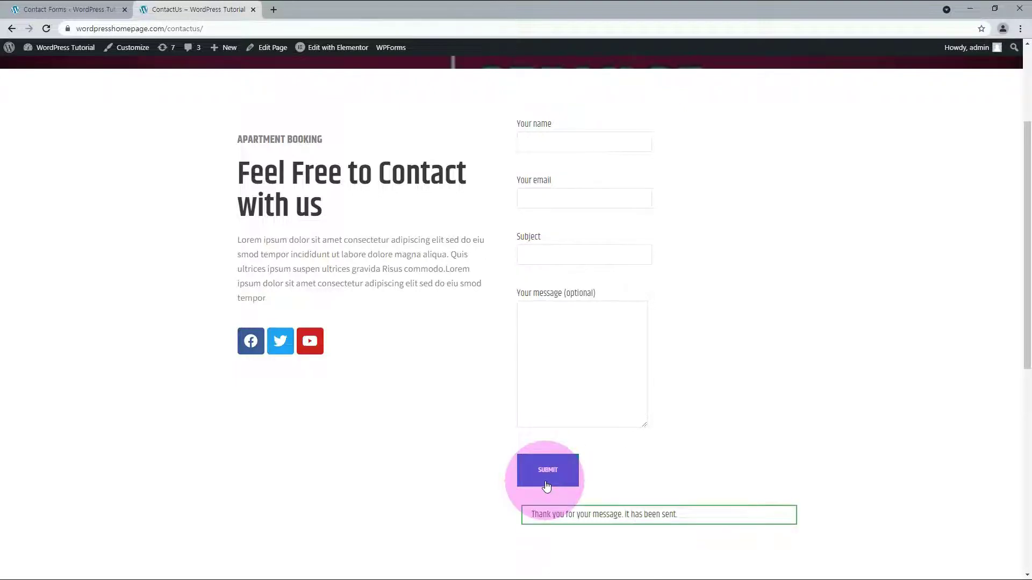
click(54, 9)
click(54, 32)
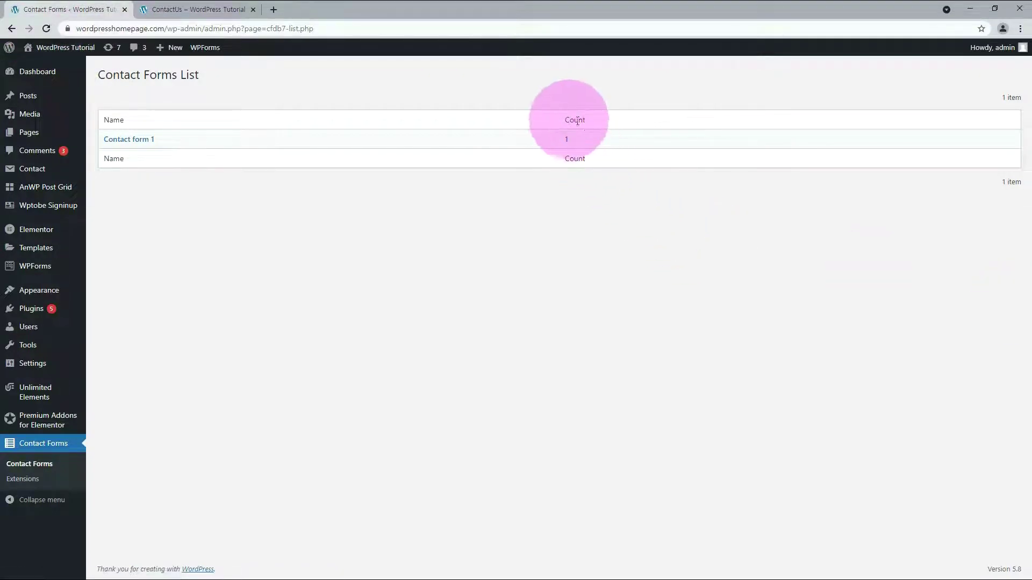
View the single stored entry for Contact form 1, then return to its entries list
click(567, 141)
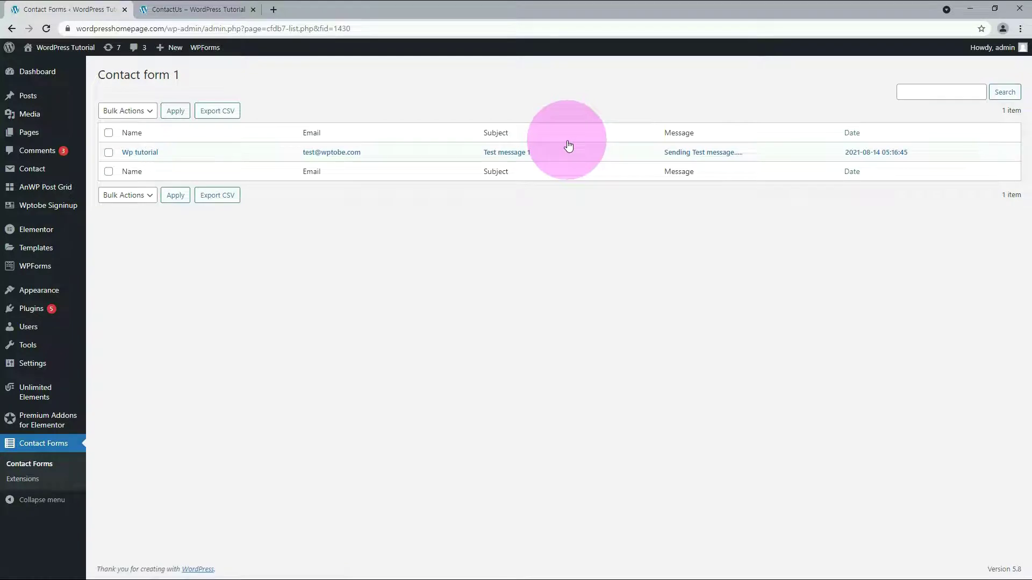
click(143, 152)
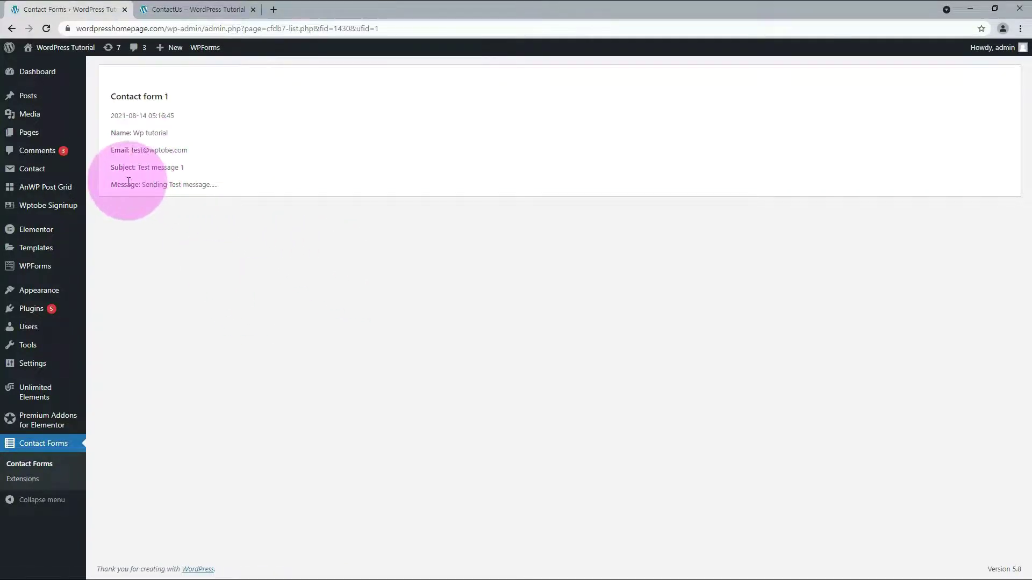
key(alt+Left)
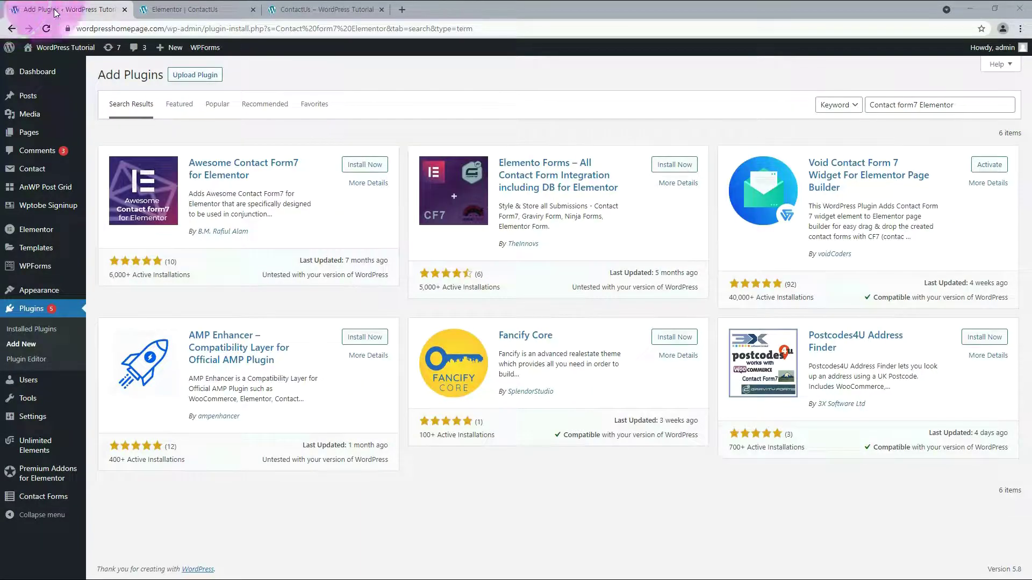
Install and activate Awesome Contact Form7 for Elementor from the plugin search results
click(365, 165)
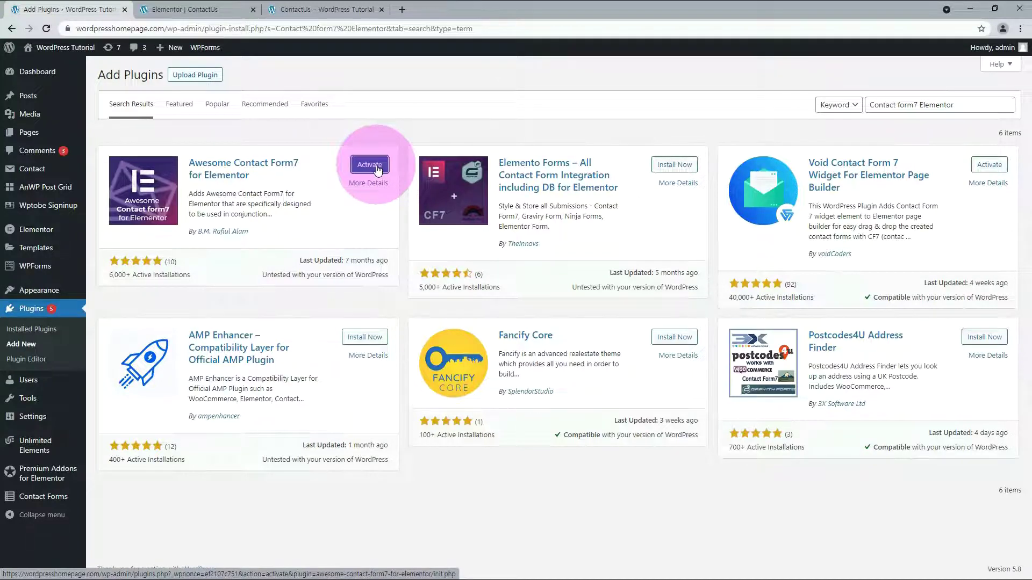
click(377, 170)
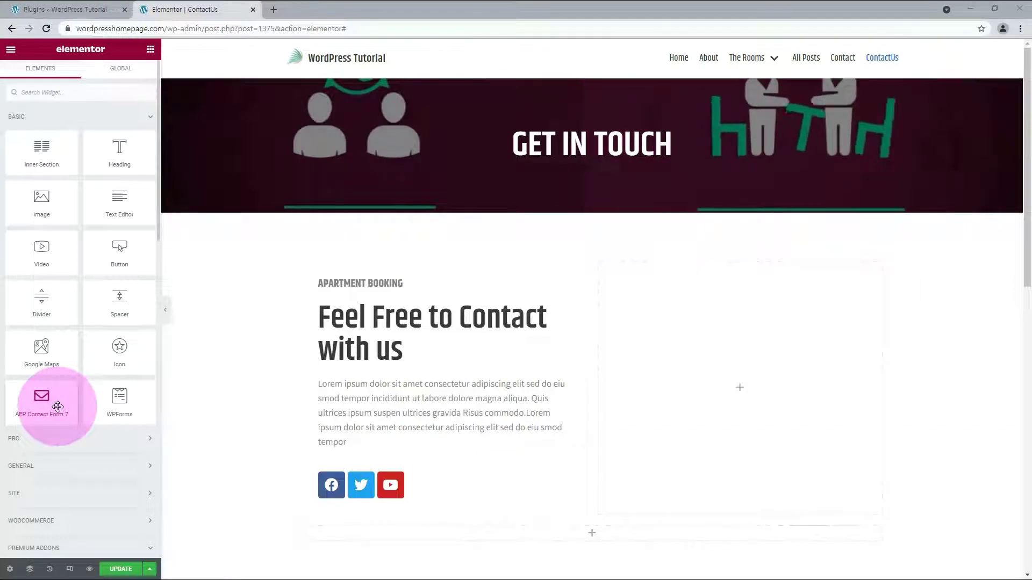
Place an AEP Contact Form 7 widget in the right column showing Contact form 1
drag(58, 407, 741, 406)
click(100, 140)
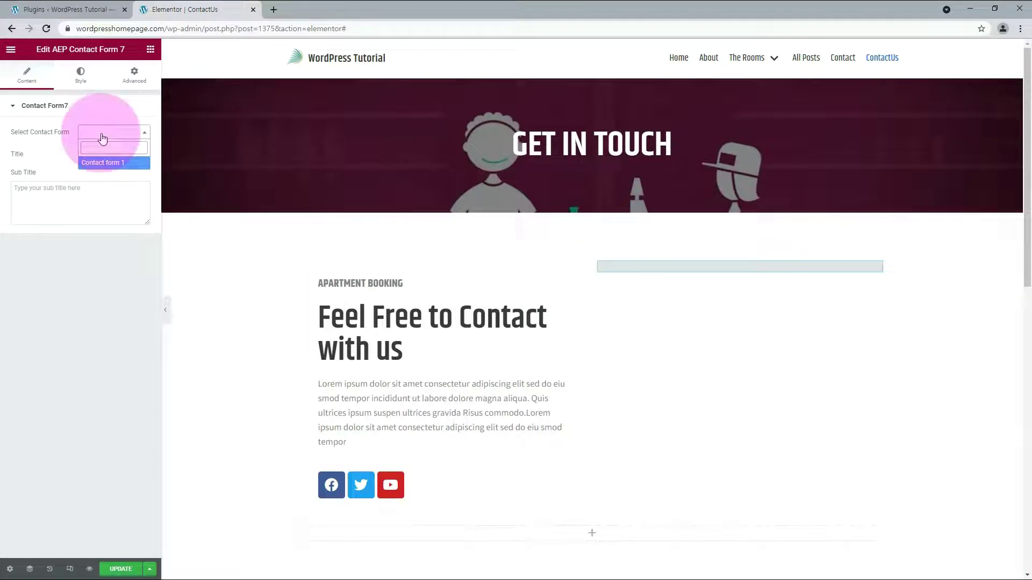
click(102, 162)
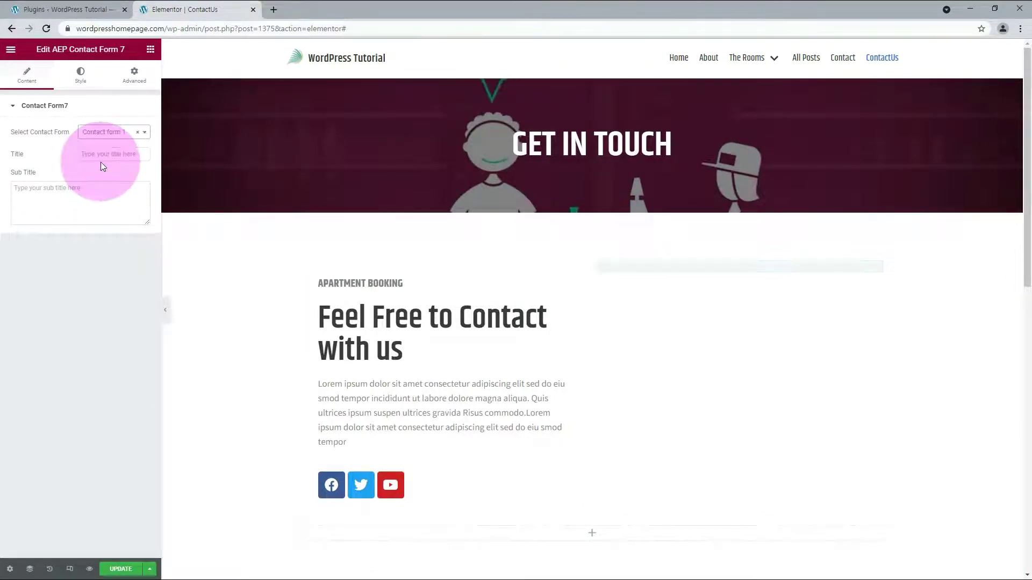
Clear the widget's Title field so no title appears above the form
click(95, 154)
text(C)
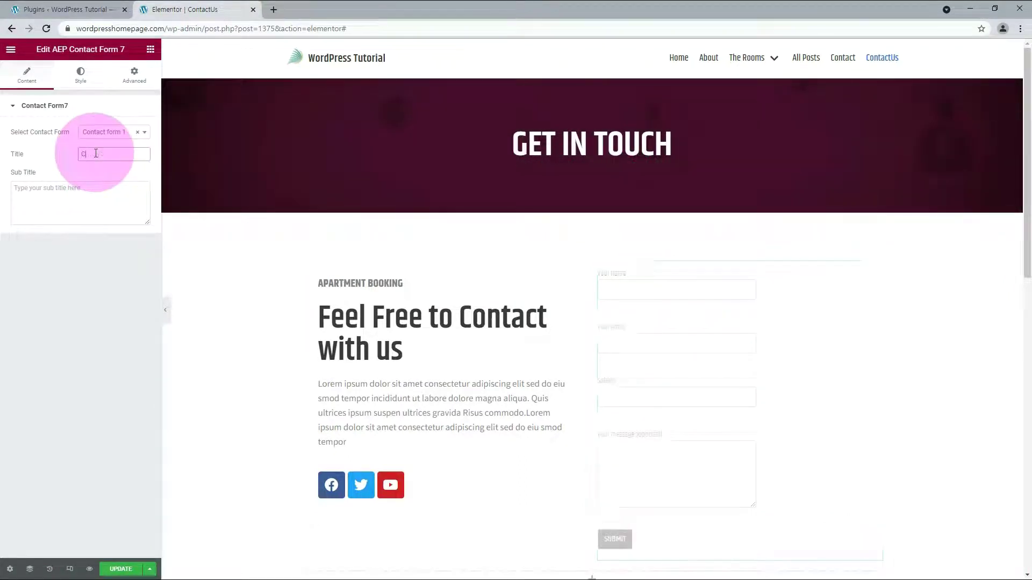
text(ontac)
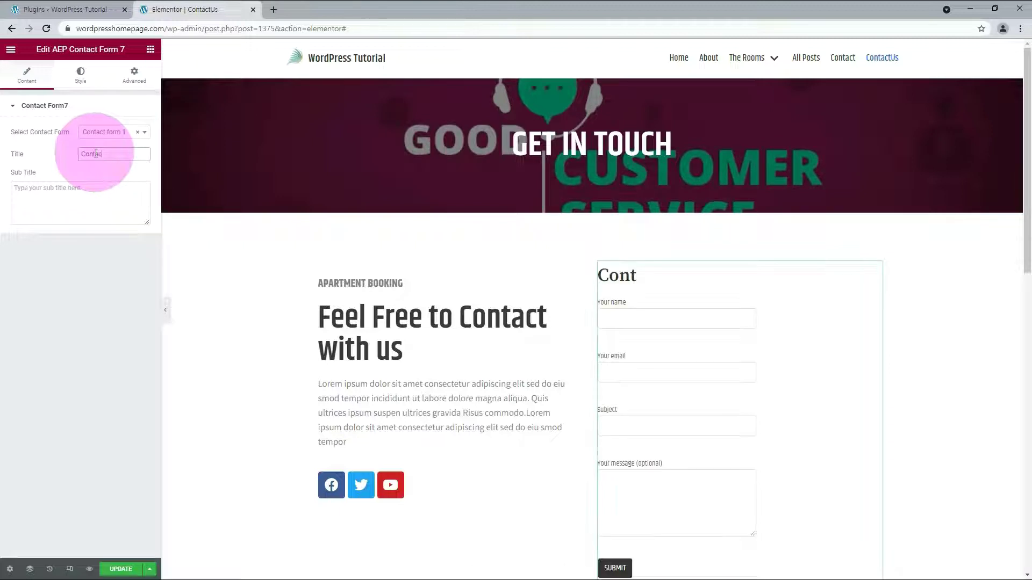
text(t form)
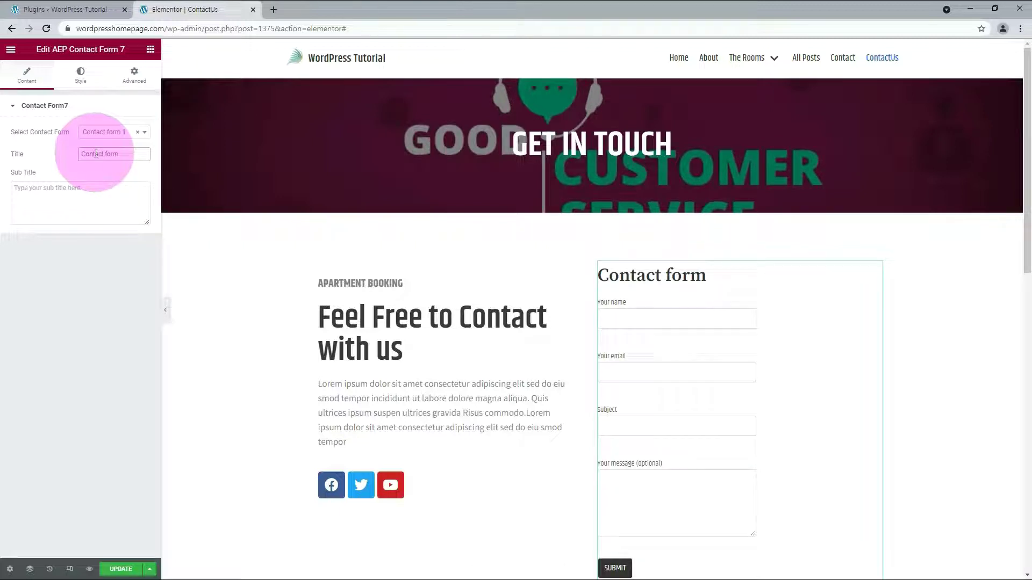
key(ctrl+a)
key(BackSpace)
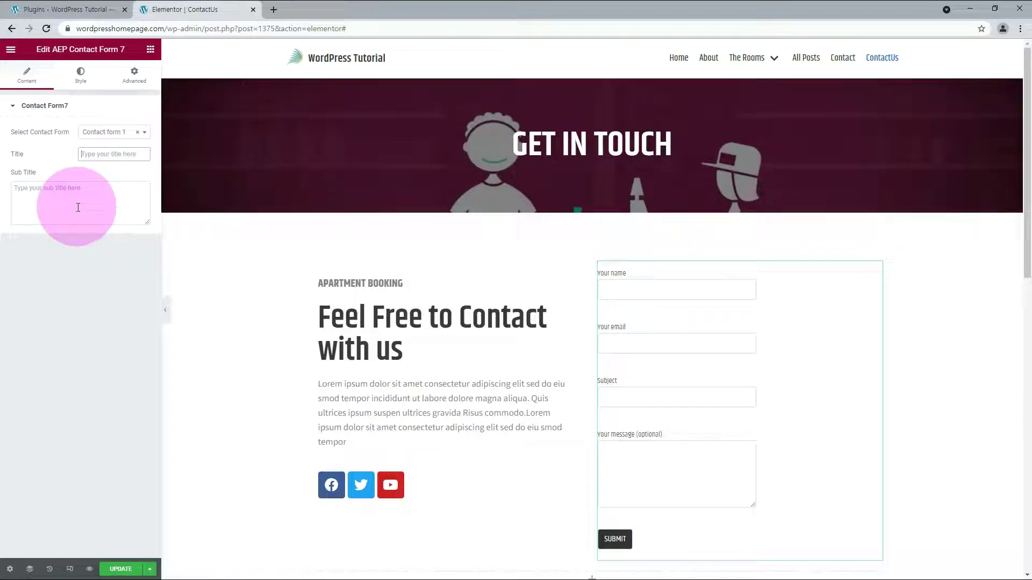
click(80, 86)
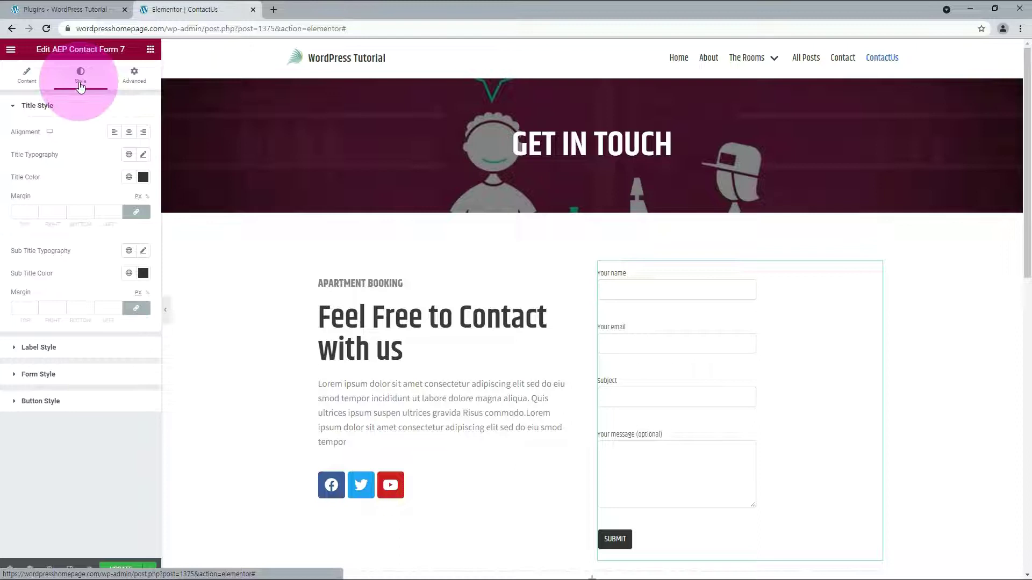
Set the label typography to Khand, size 16, weight 700
click(36, 133)
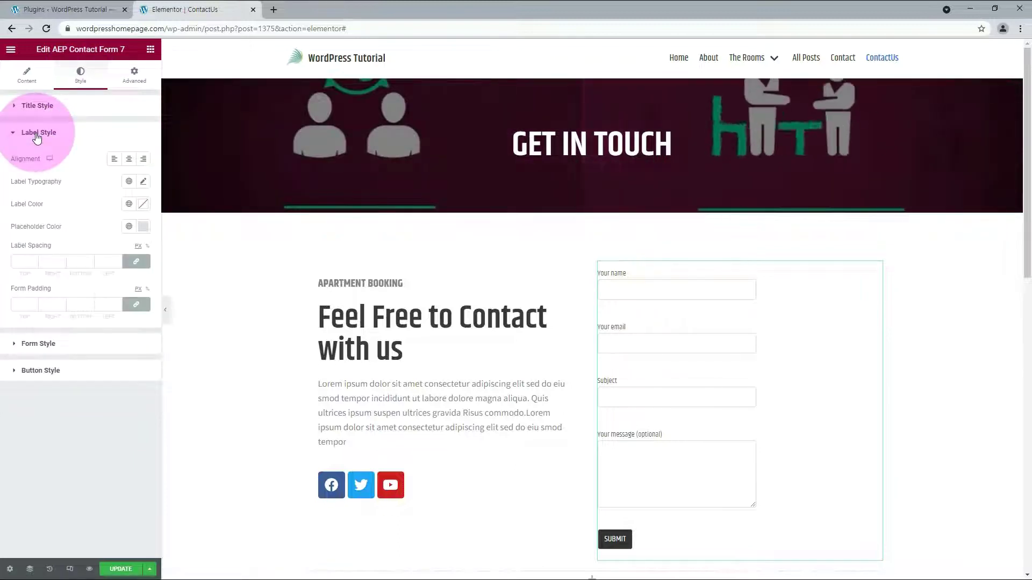
click(129, 182)
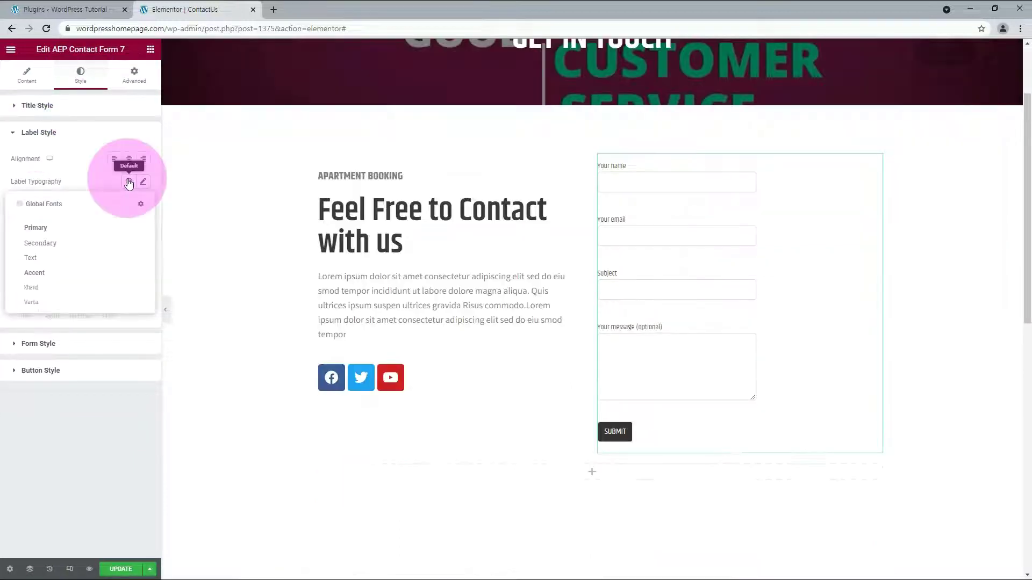
click(51, 288)
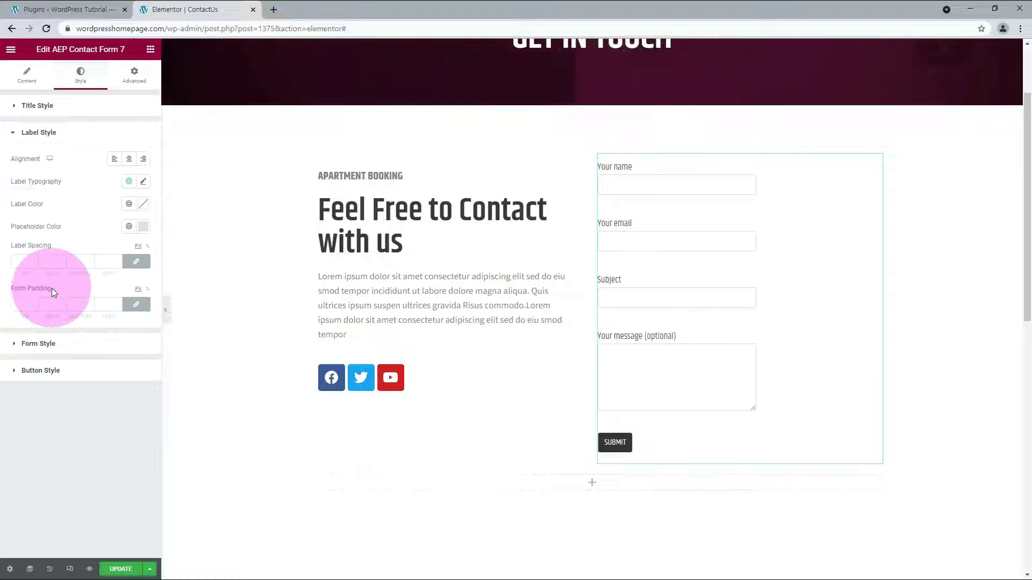
click(143, 182)
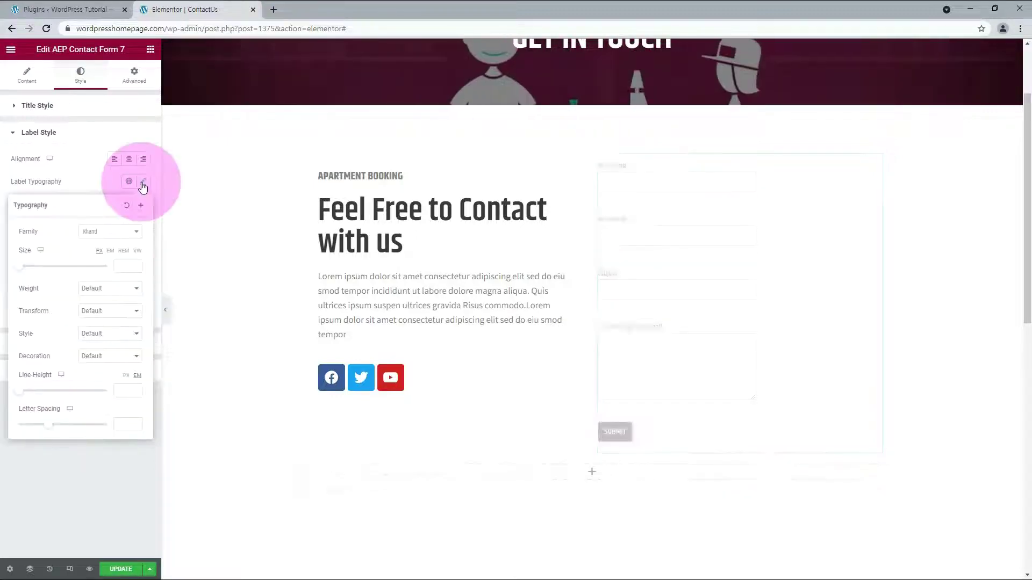
click(134, 269)
text(17)
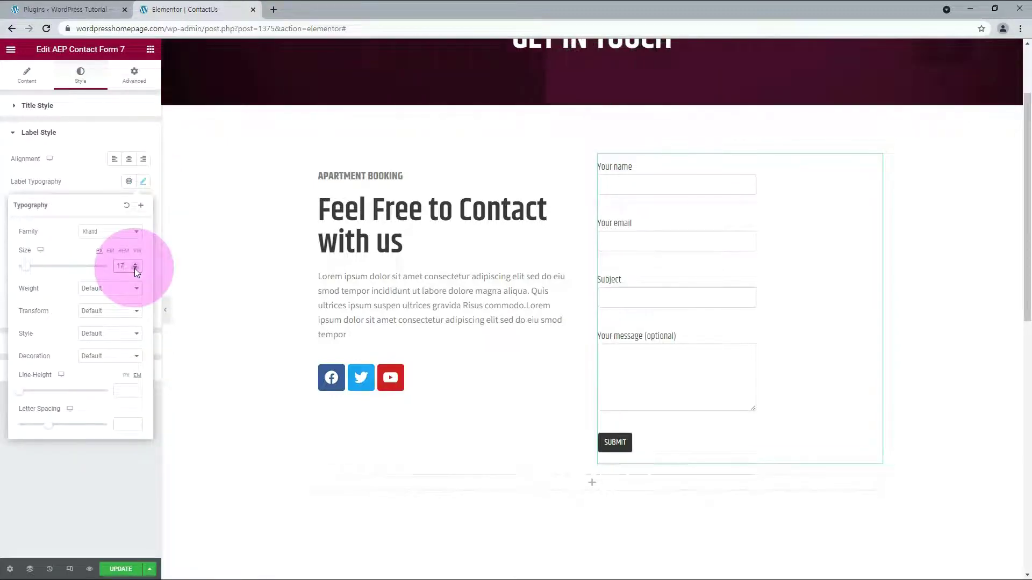
click(135, 269)
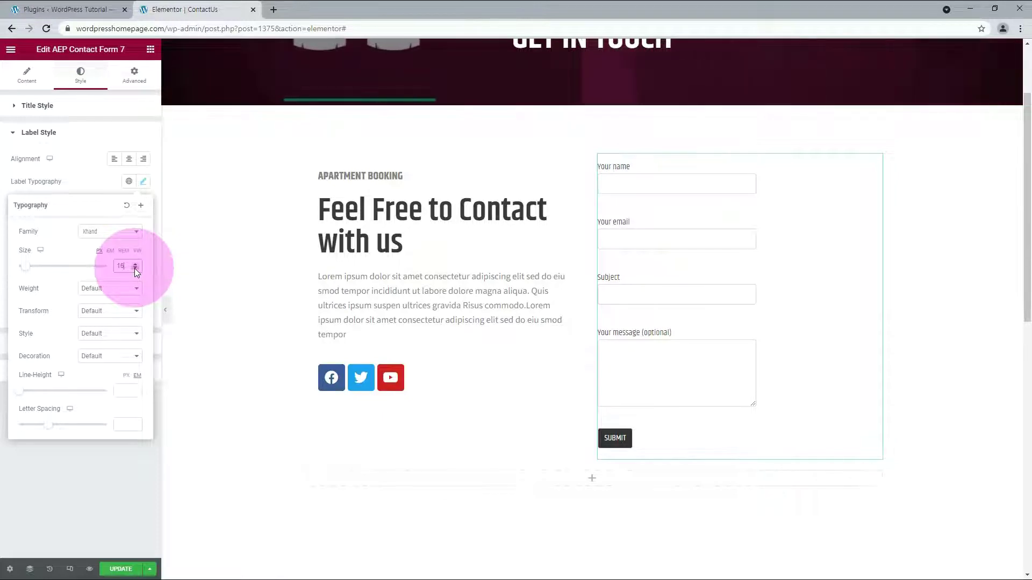
click(132, 288)
click(108, 348)
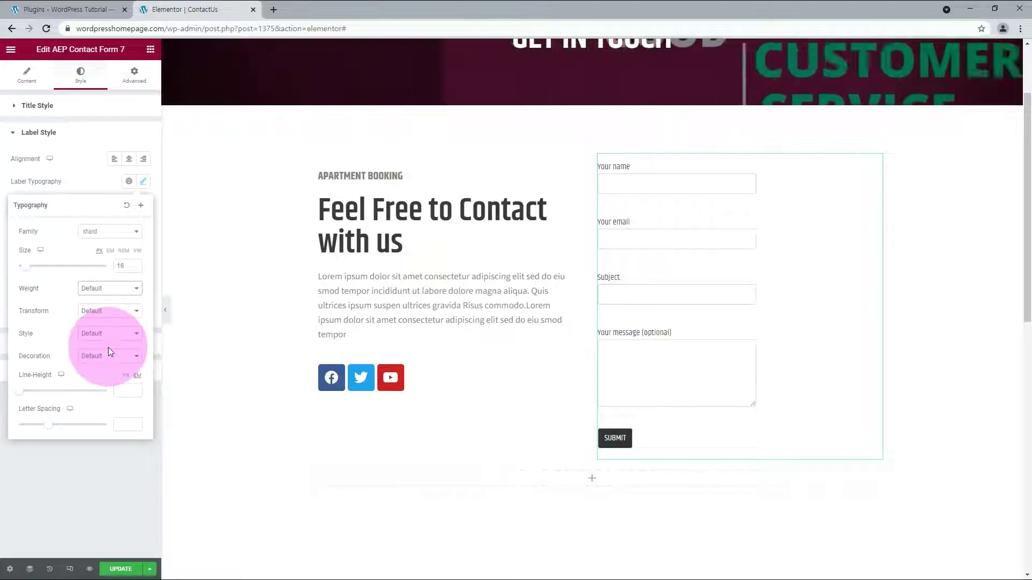
click(122, 451)
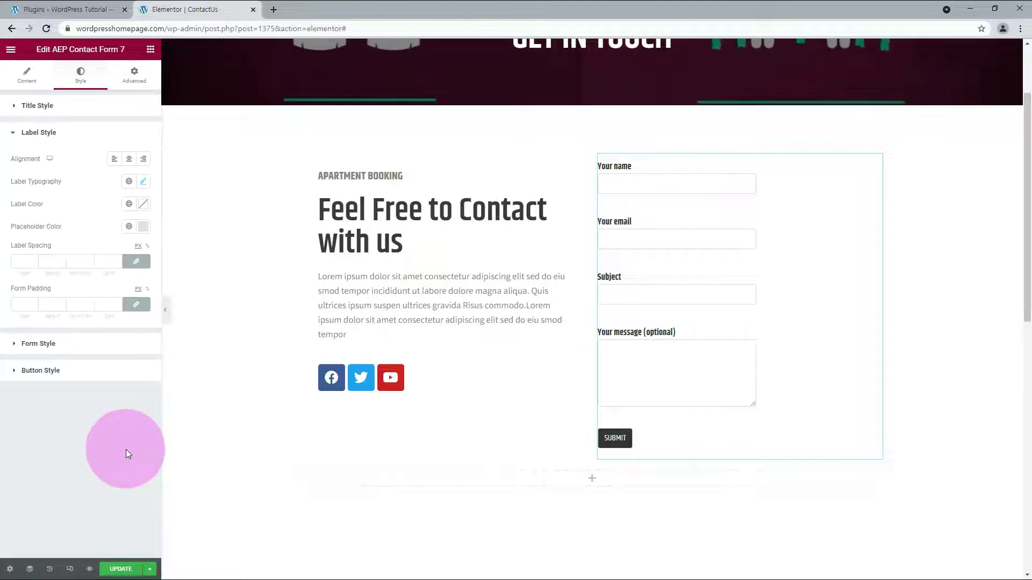
click(50, 343)
click(141, 208)
Try Style 1 and Style 2 for the form fields, then settle on Normal
click(101, 249)
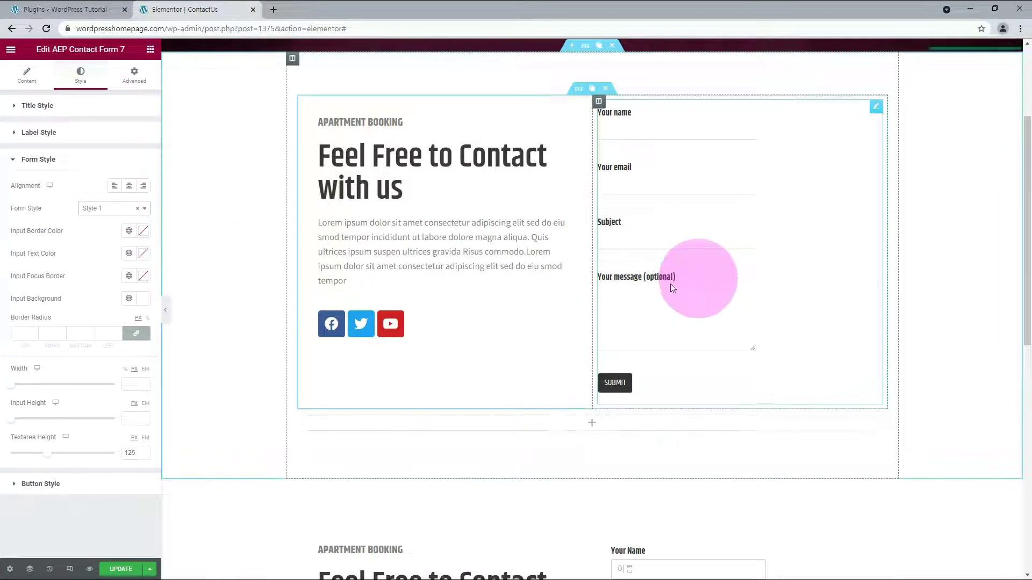
click(114, 213)
click(97, 260)
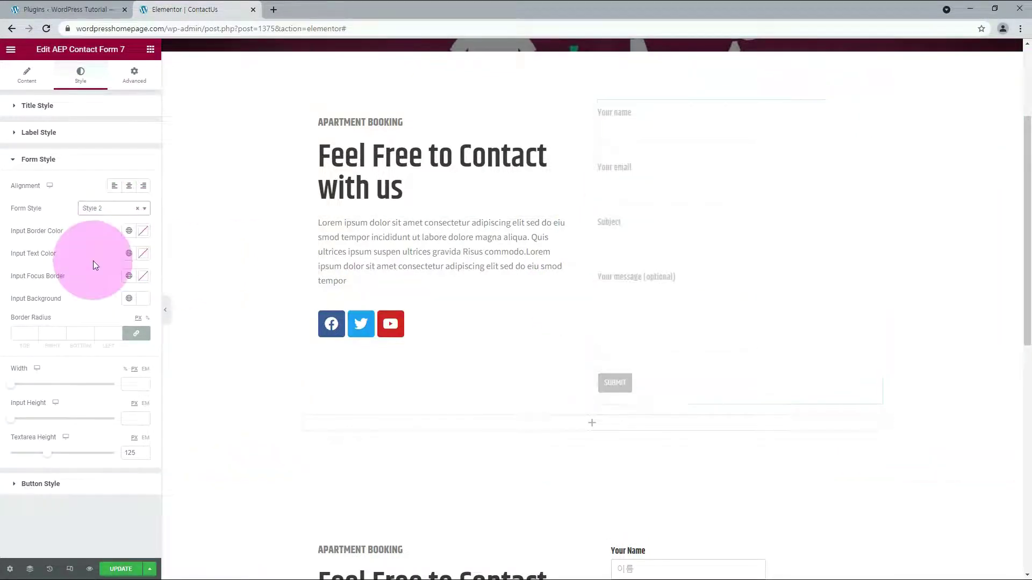
click(107, 210)
click(86, 237)
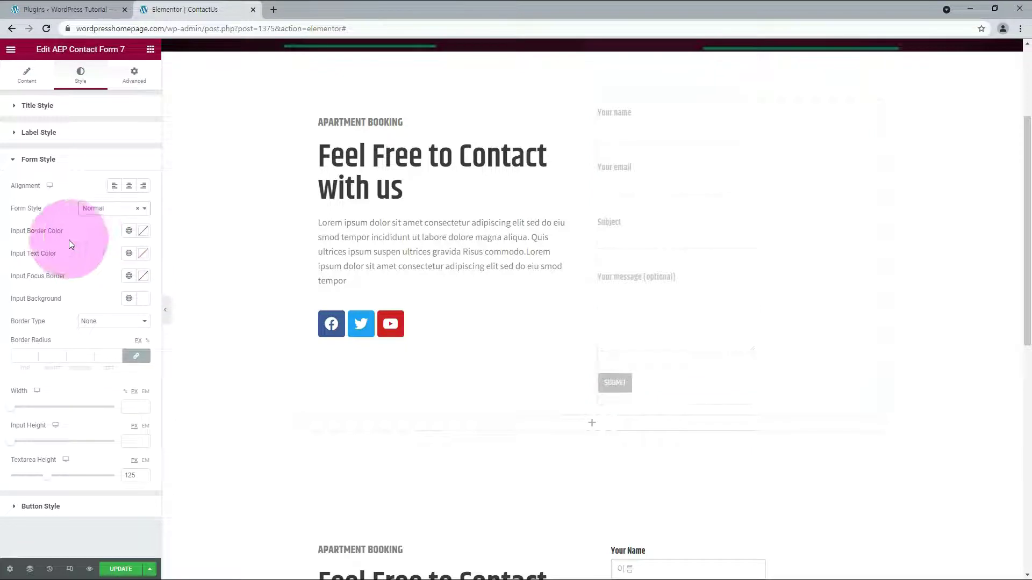
Give the form fields 0 border radius and a width of 100
click(23, 357)
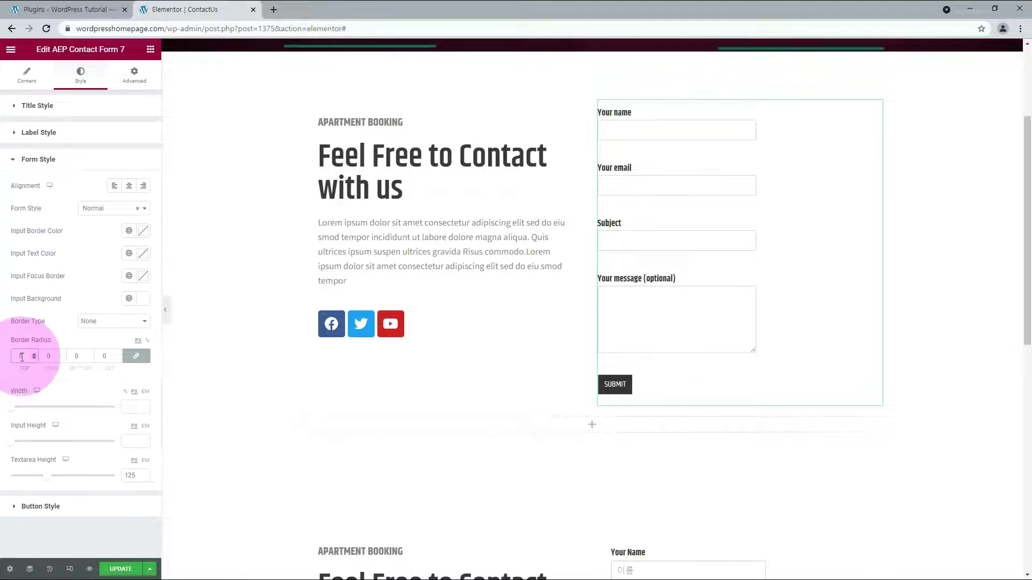
click(131, 409)
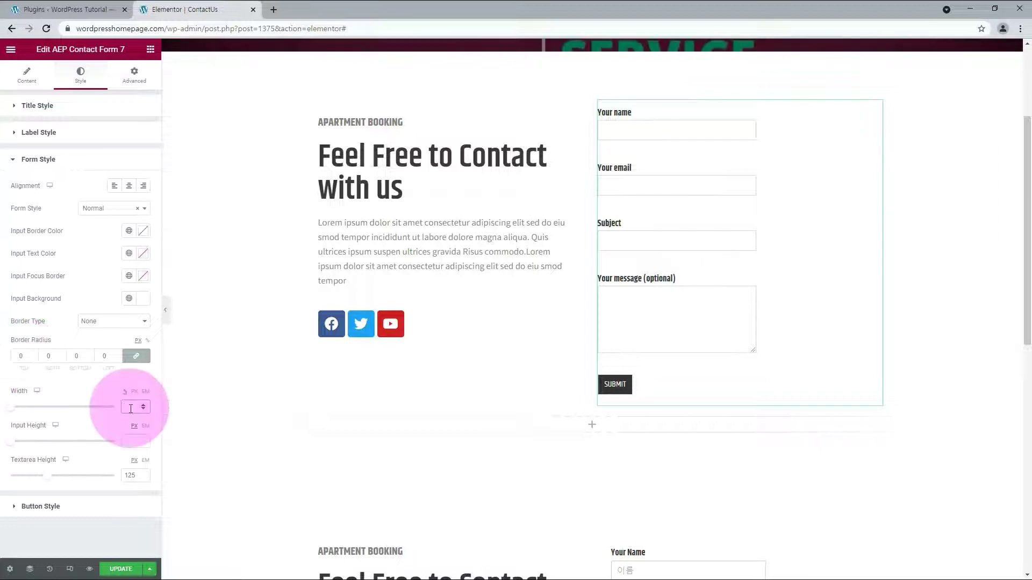
text(100)
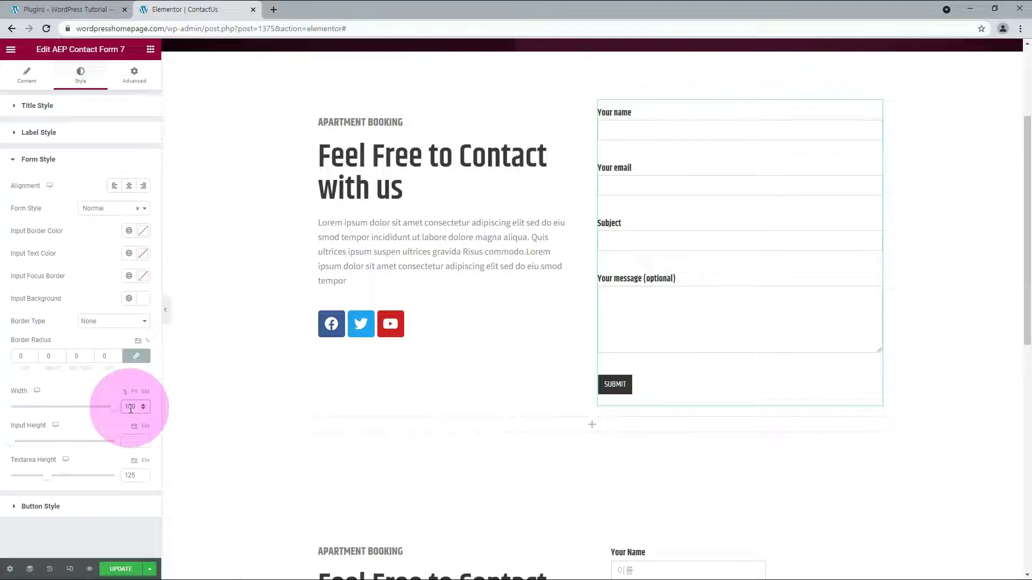
Set the Submit button background to #004471 in both hover and normal states
click(48, 506)
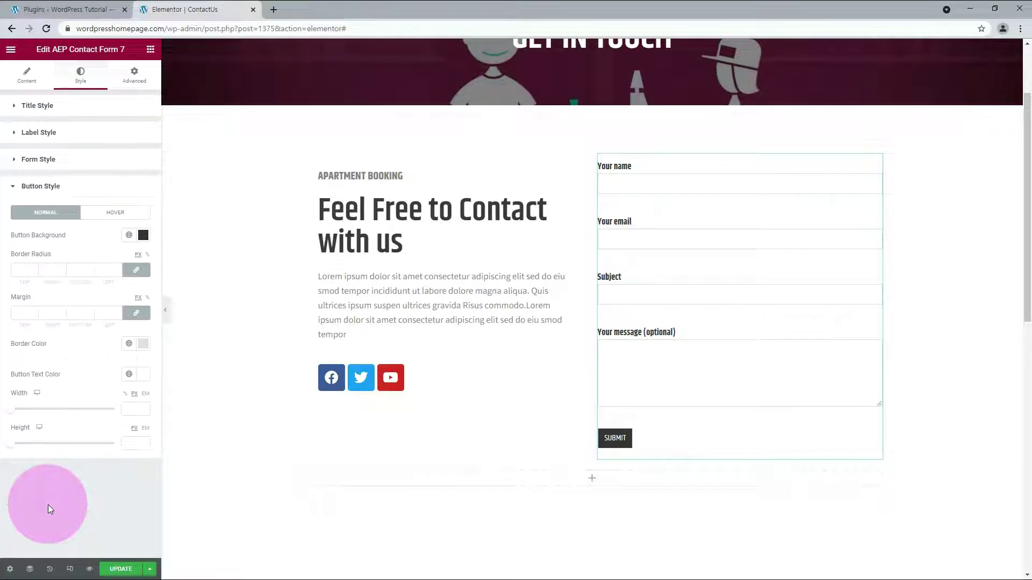
click(115, 213)
click(143, 235)
triple_click(43, 401)
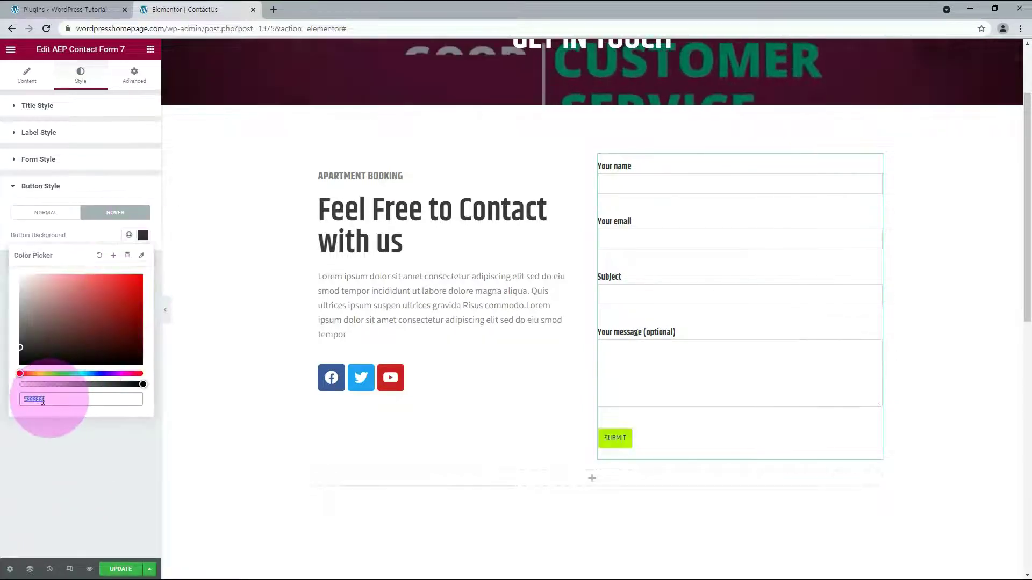
double_click(42, 401)
text(004471)
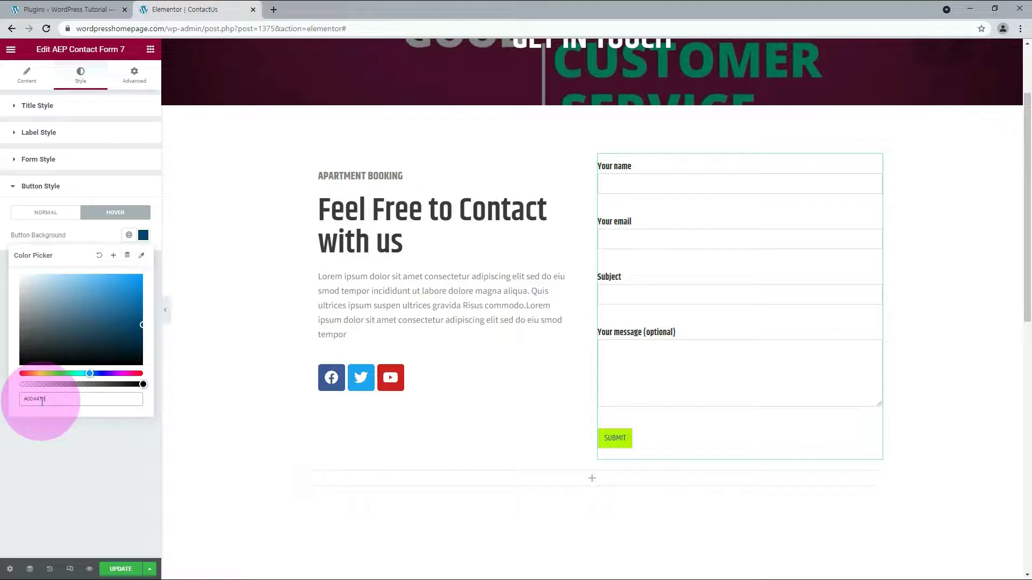
click(637, 439)
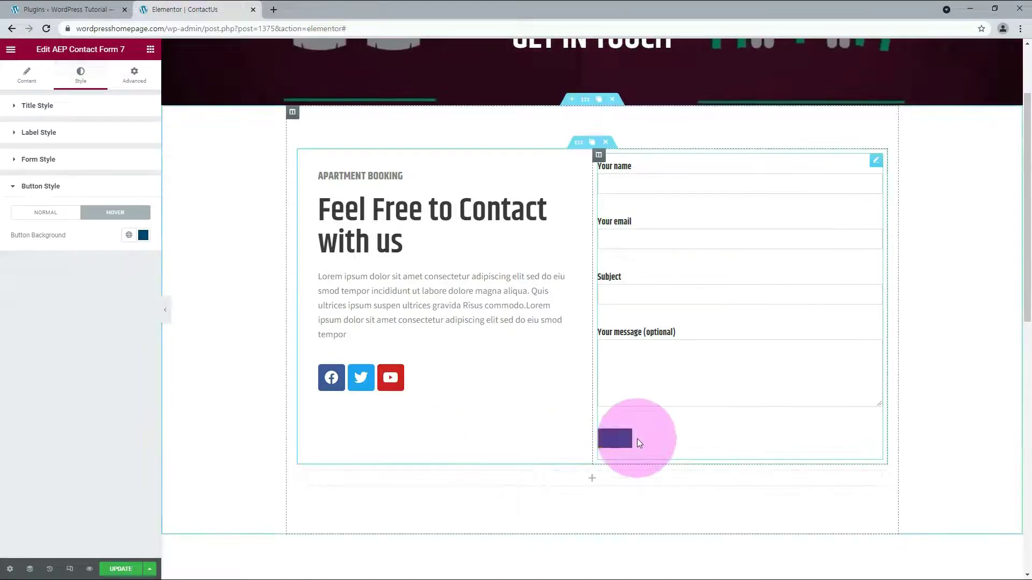
click(41, 212)
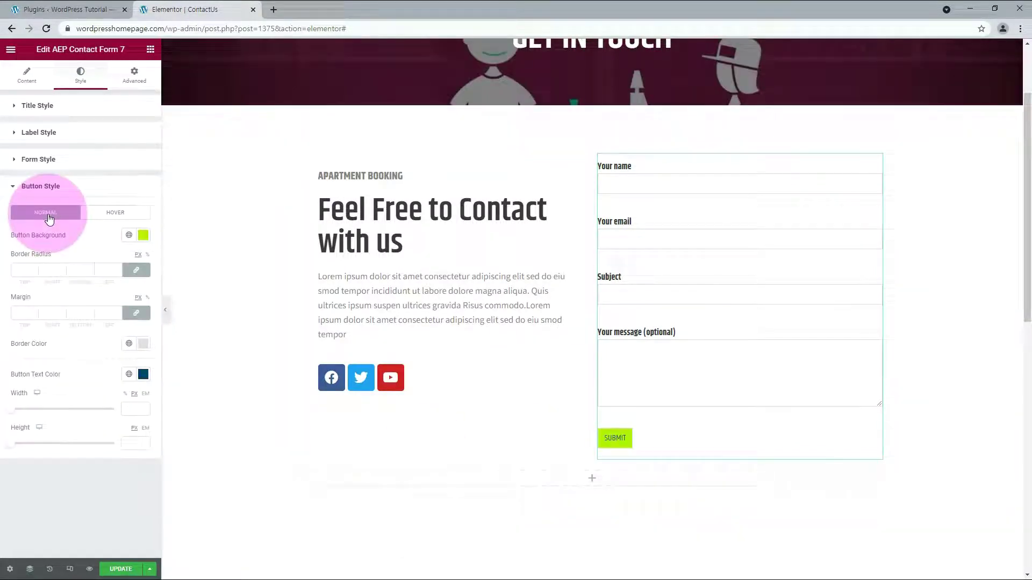
click(142, 235)
double_click(38, 399)
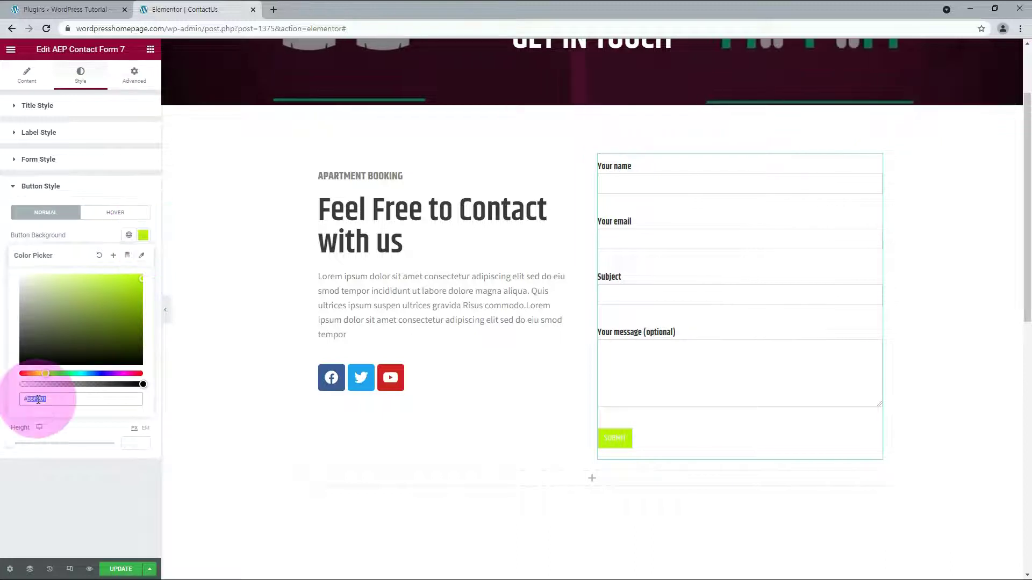
text(004471)
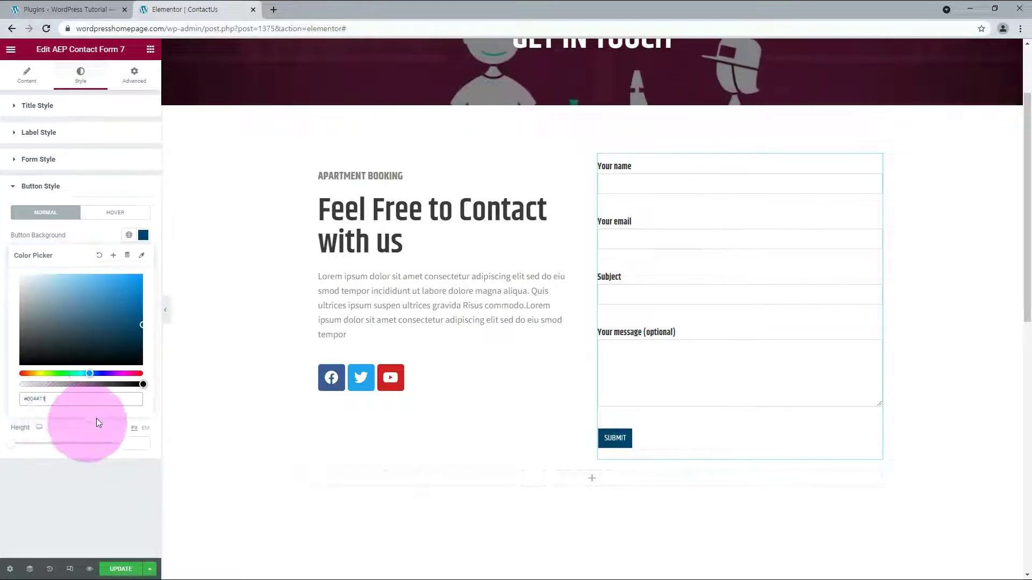
click(87, 235)
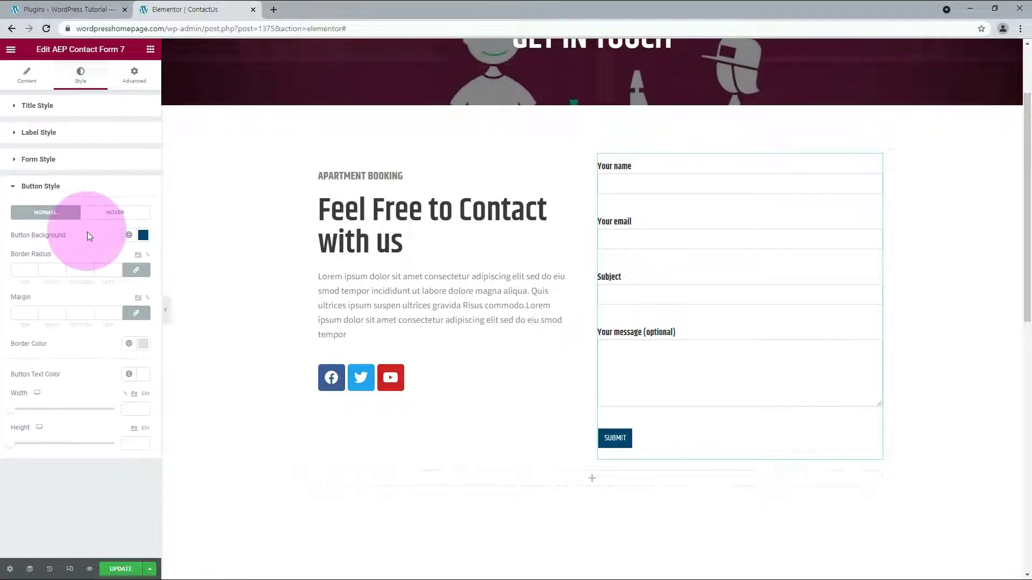
Paste the same navy #004471 in as the button's border colour
click(144, 346)
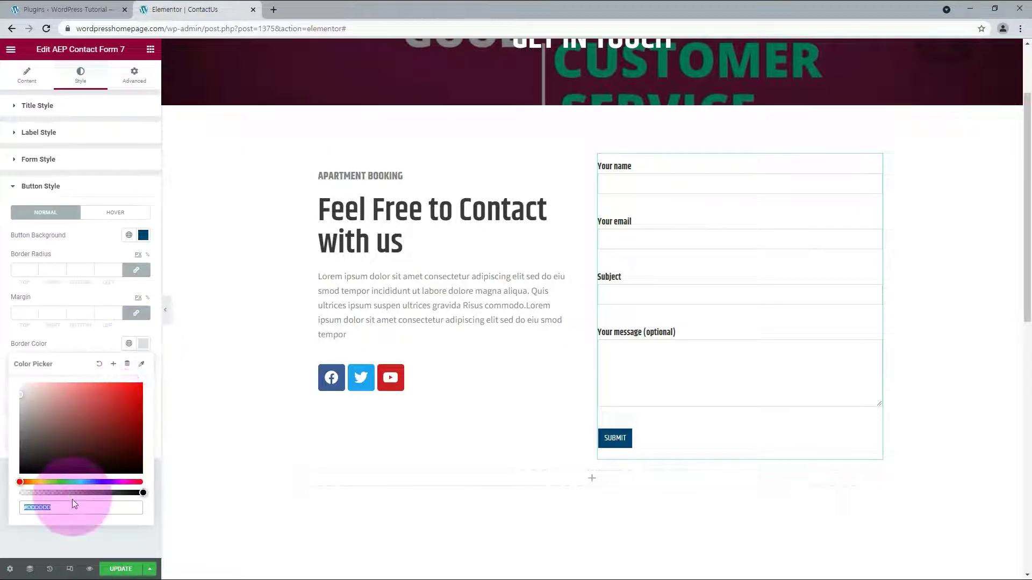
double_click(46, 507)
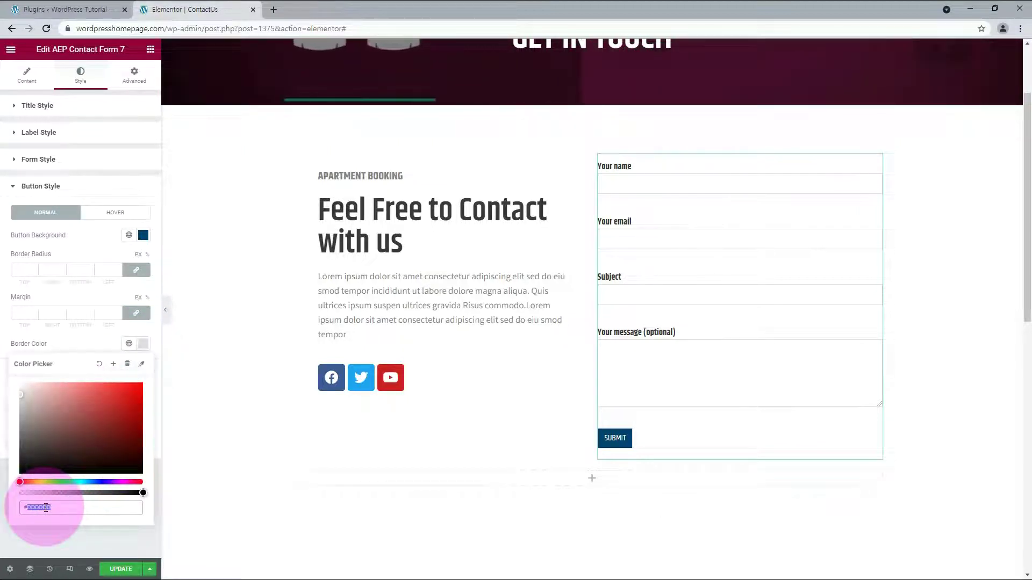
key(ctrl+v)
click(83, 345)
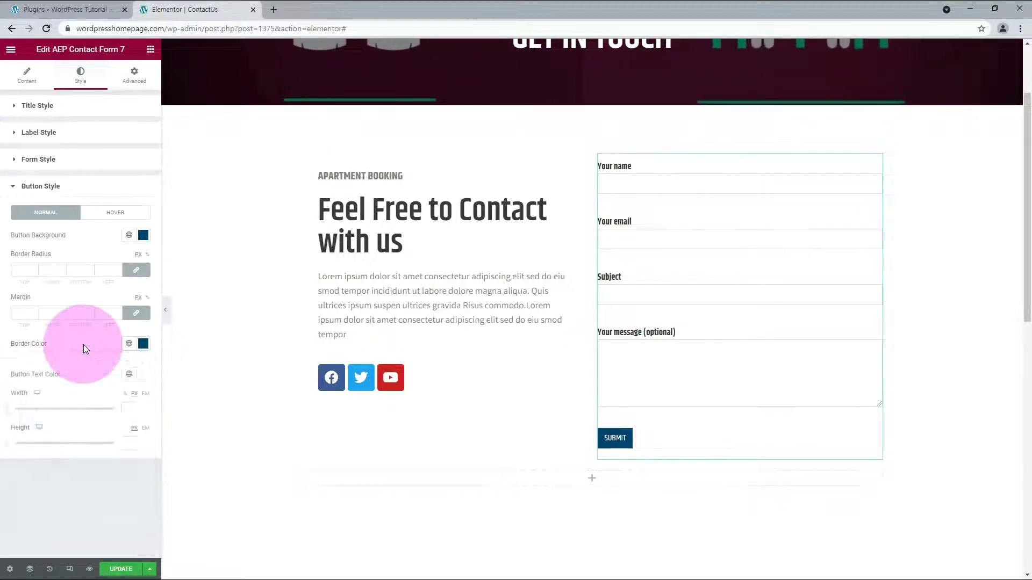
Make the SUBMIT button 150 wide and 60 tall
click(131, 409)
text(1)
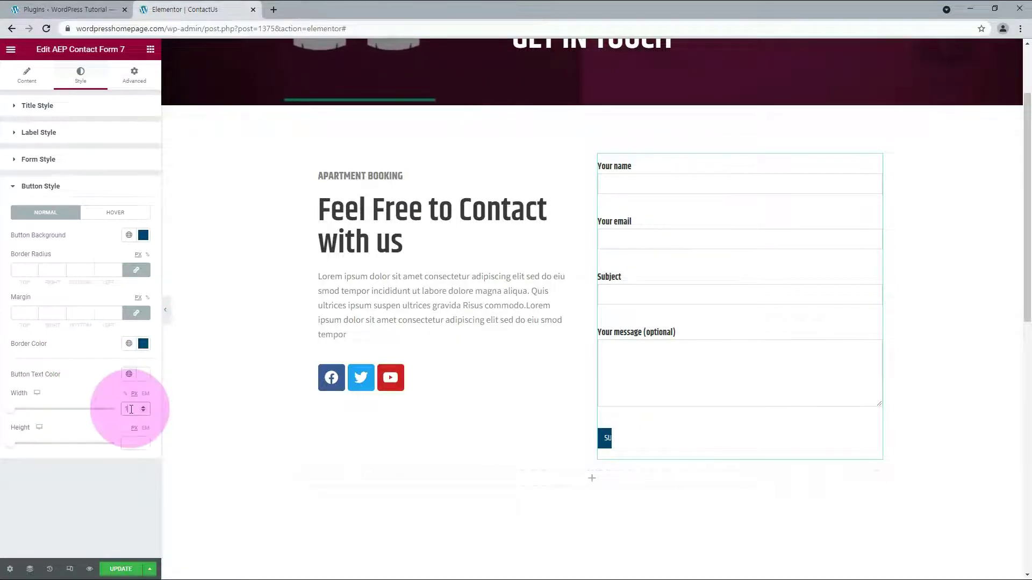
text(50)
click(133, 441)
text(60)
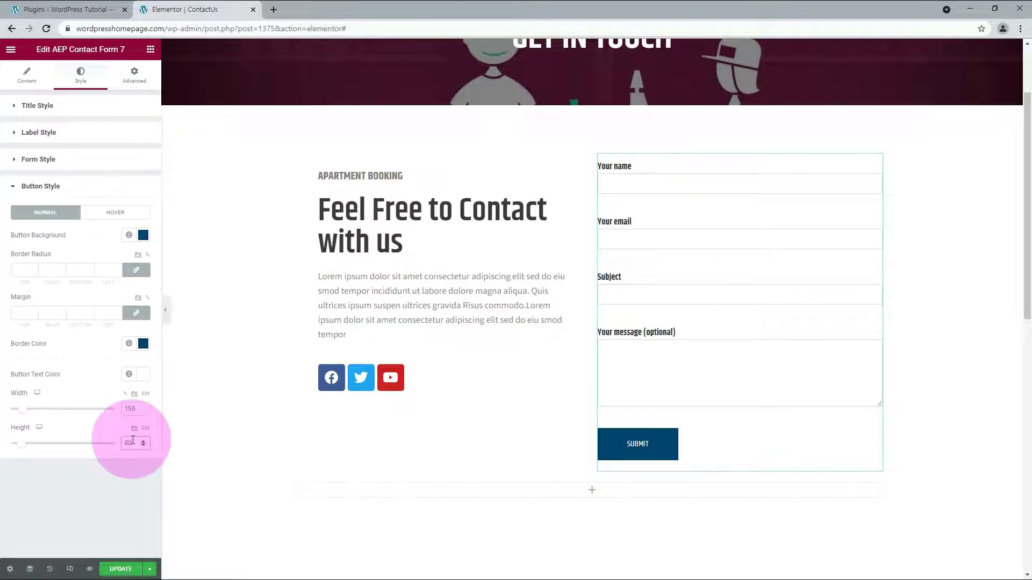
click(75, 457)
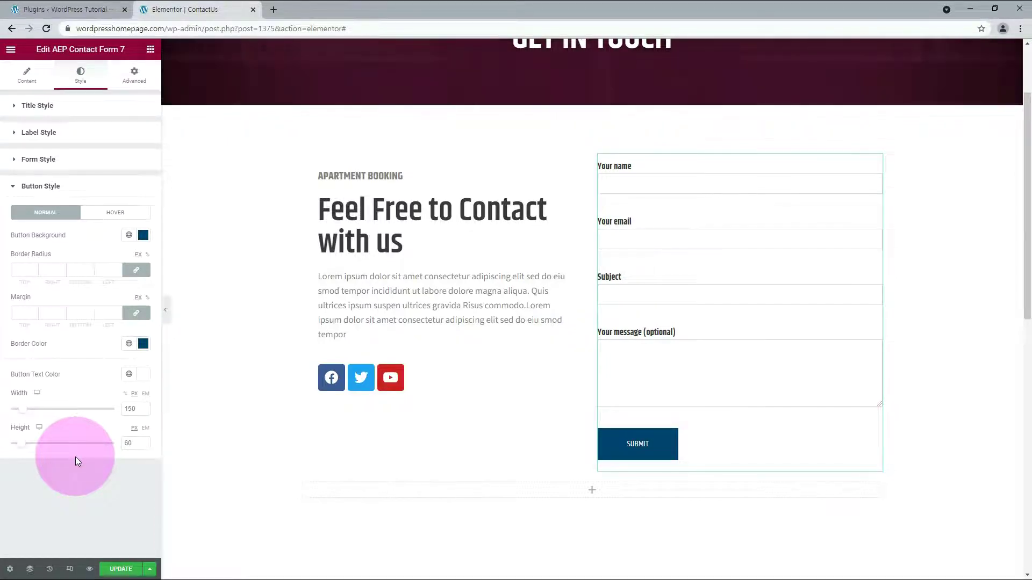
click(135, 75)
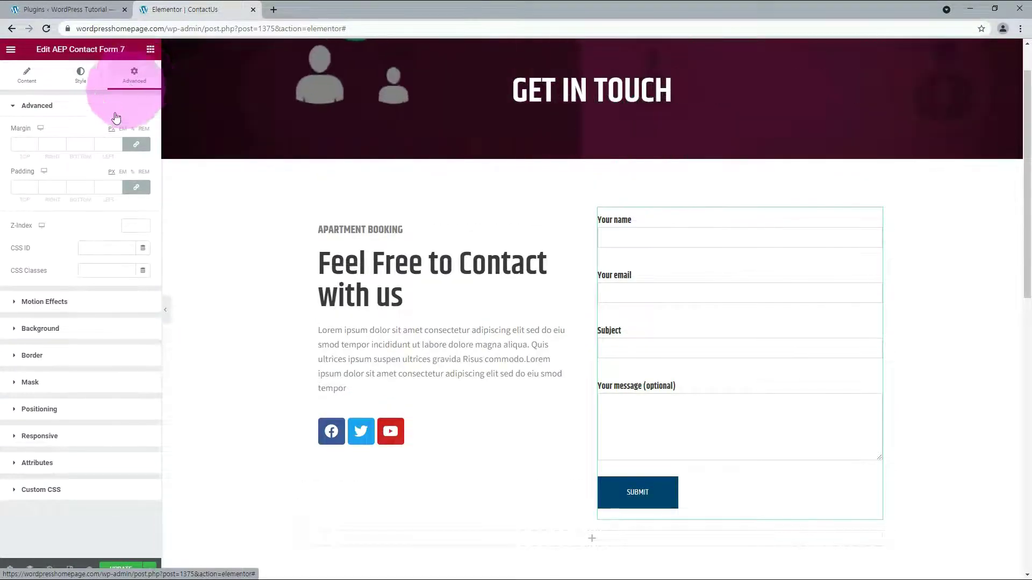
Add the CSS class cf7form to the form widget and bring up the widget library
click(104, 271)
text(cl)
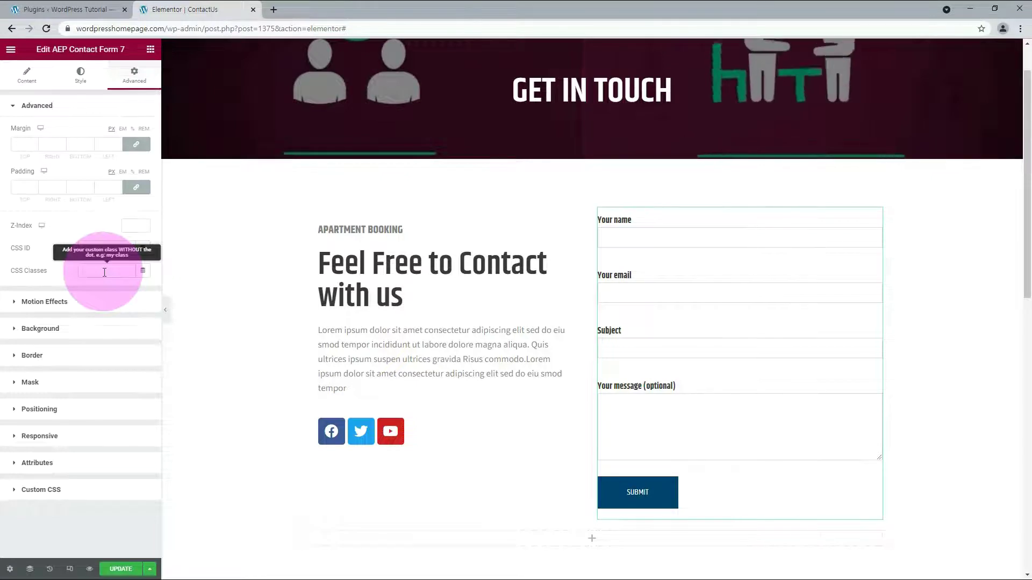
text(f7form)
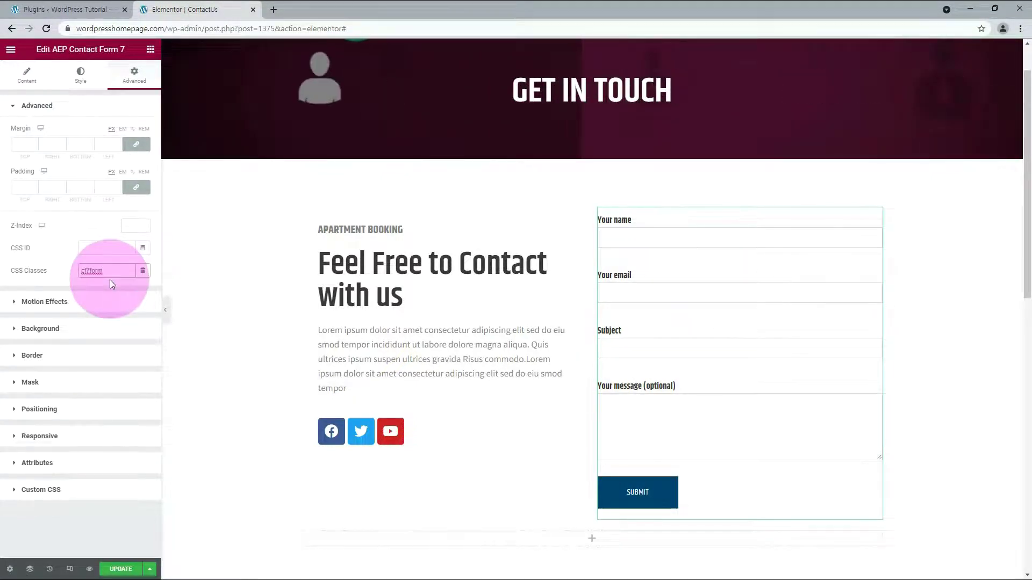
click(150, 49)
scroll(130, 450, down, 5)
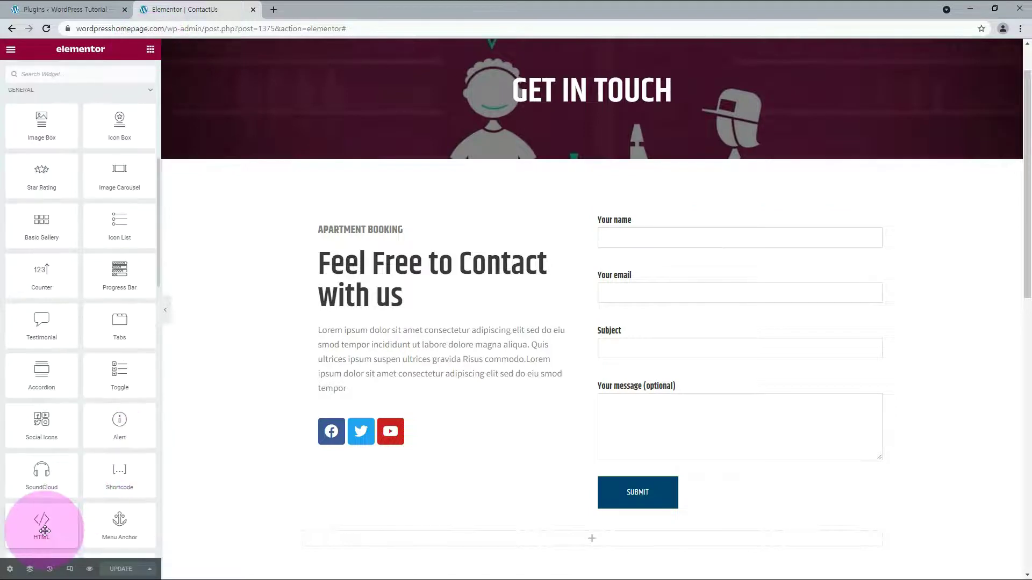
Place an HTML widget above the social icons and start a <style> block in its code
drag(45, 531, 408, 426)
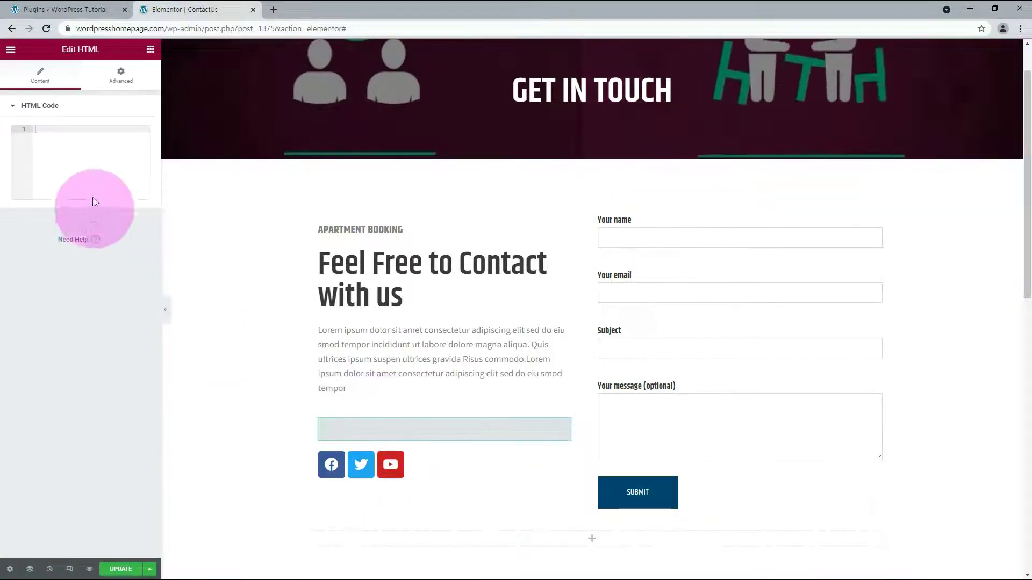
click(73, 133)
text(<)
text( {})
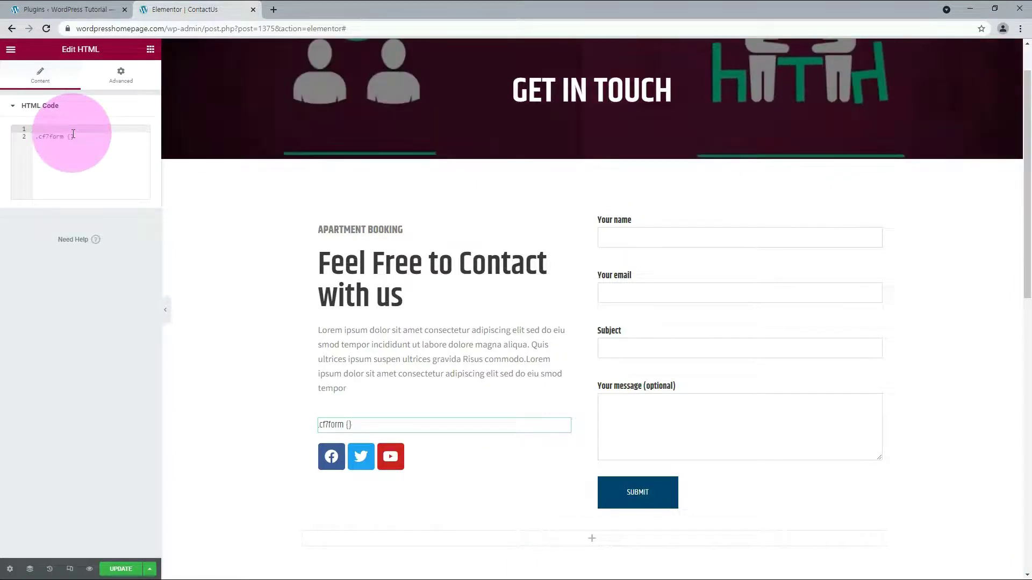
key(Home)
key(Return)
key(Up)
text(<style>)
Move the closing style tag below the rule and give .cf7form p a 1px solid red border
key(shift+End)
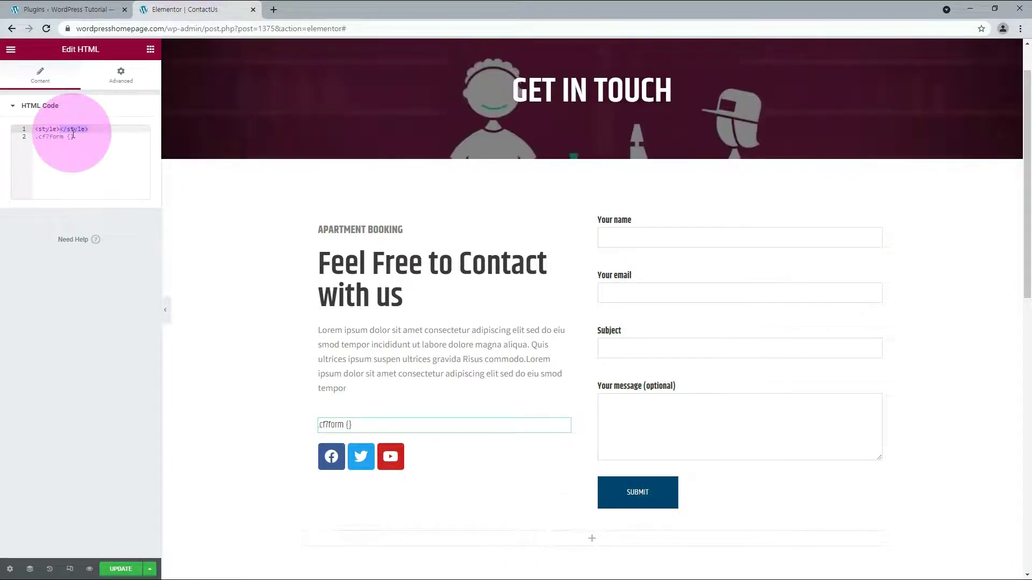
key(ctrl+x)
key(Down)
key(End)
key(Return)
click(81, 137)
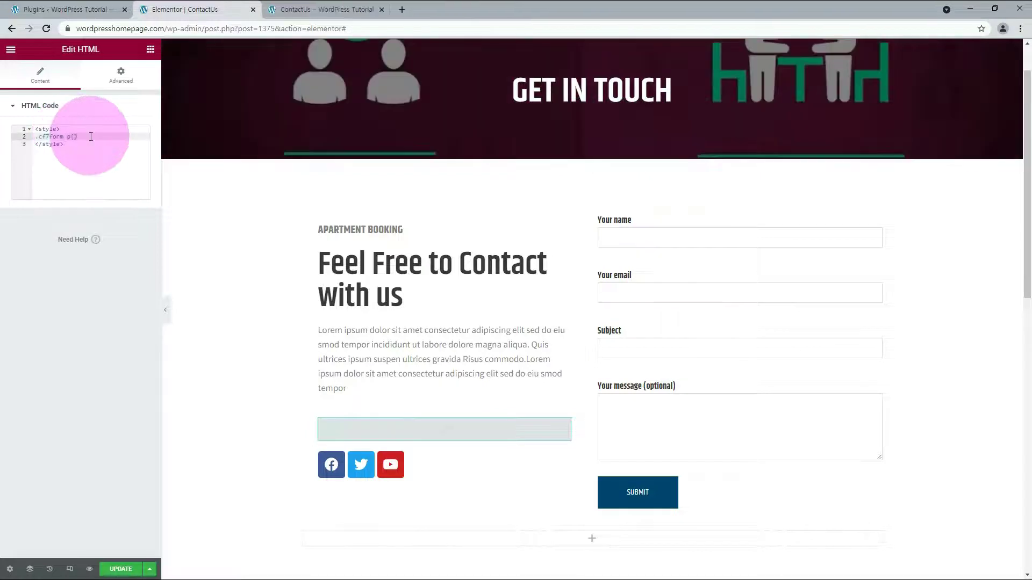
text(p)
text(:1px solid red)
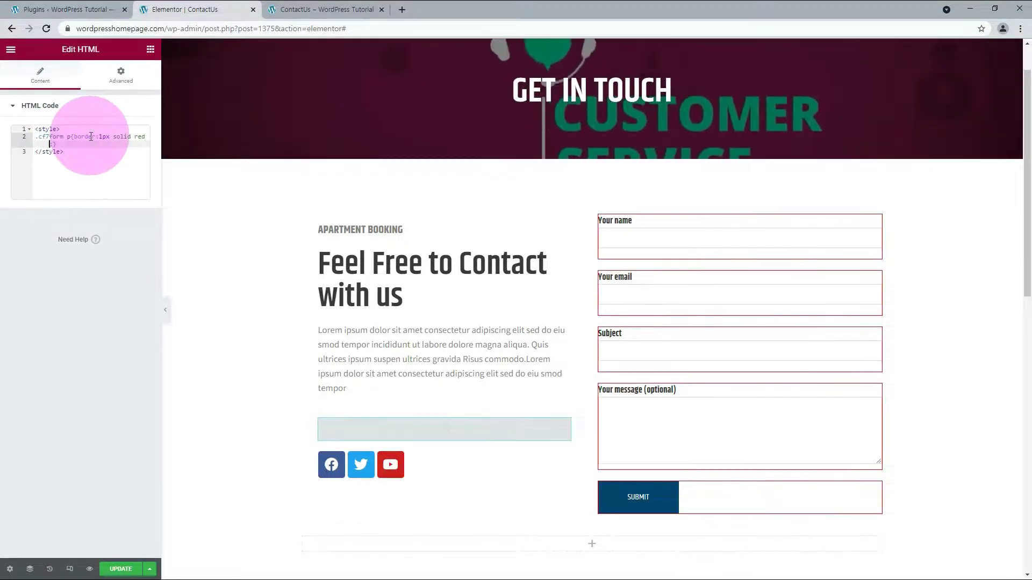
text(; margin)
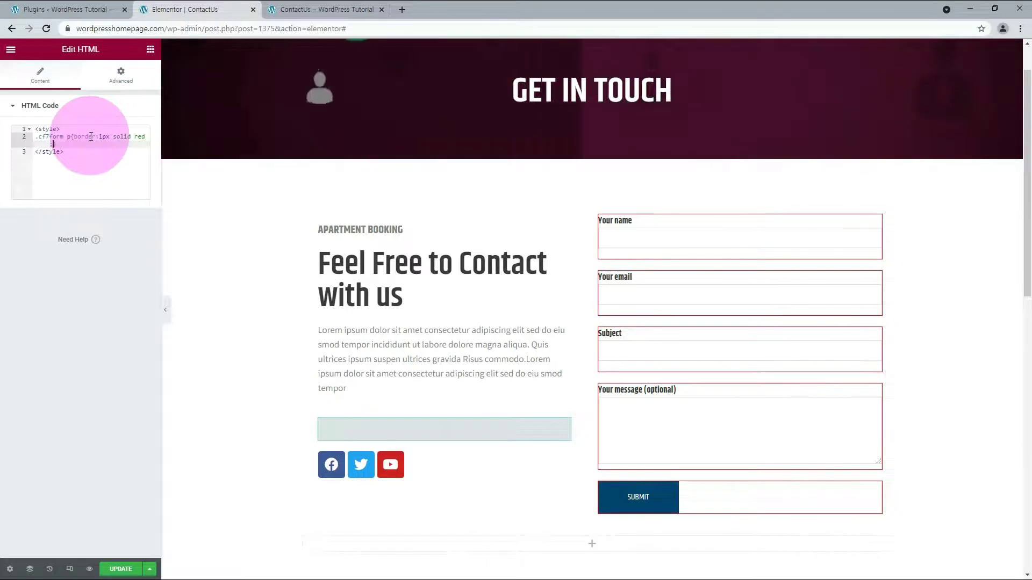
text(-bottom:;})
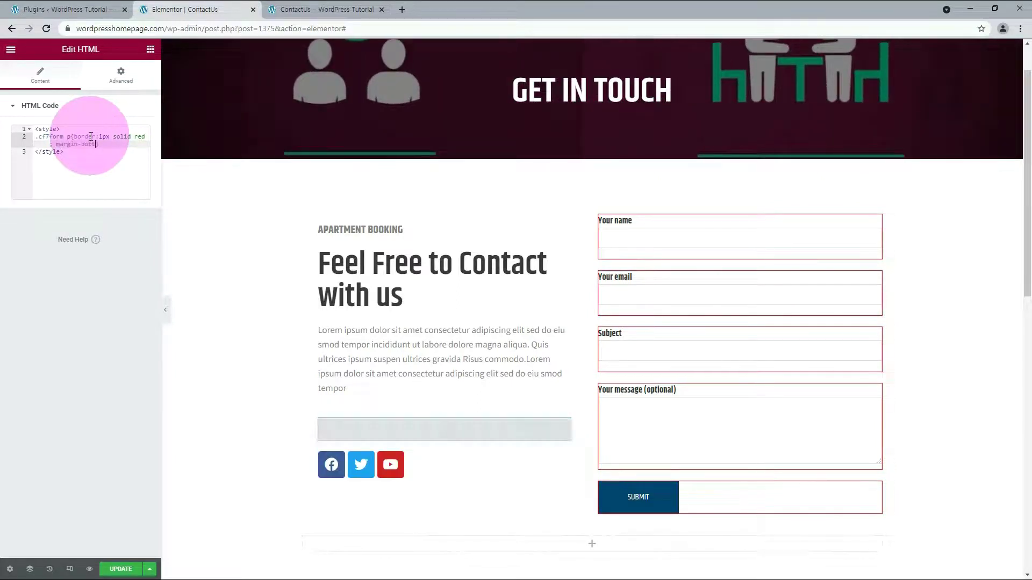